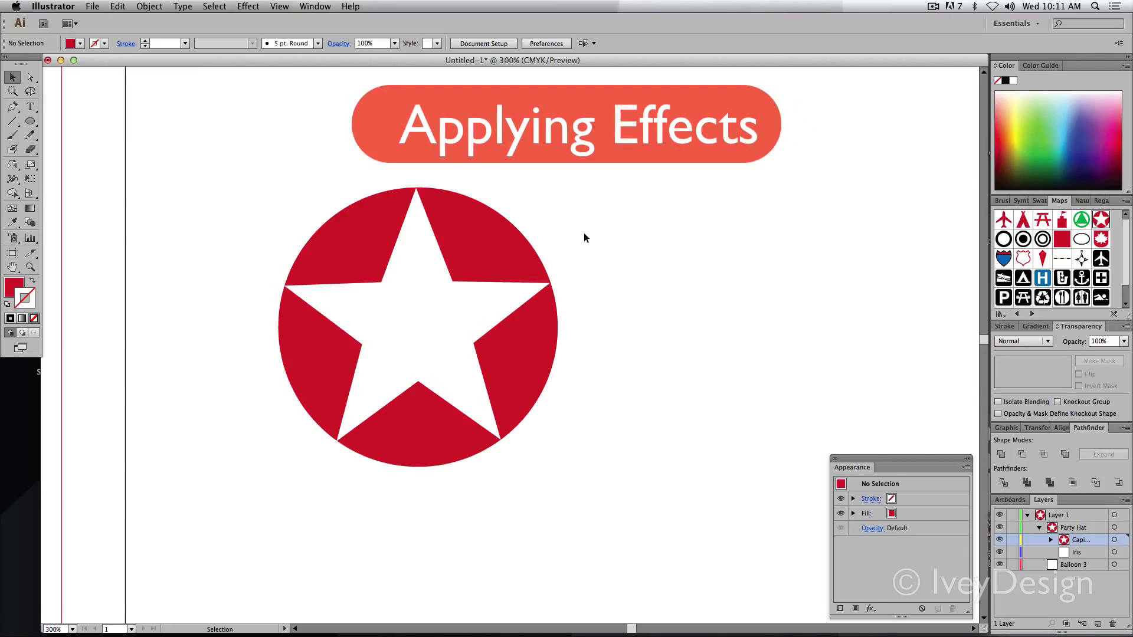
Nudge the star-in-circle emblem slightly down and right, then reselect the group.
{"action": "left_click_drag", "start_coordinate": [467, 239], "coordinate": [490, 252]}
{"action": "left_click", "coordinate": [565, 234]}
{"action": "left_click", "coordinate": [520, 247]}
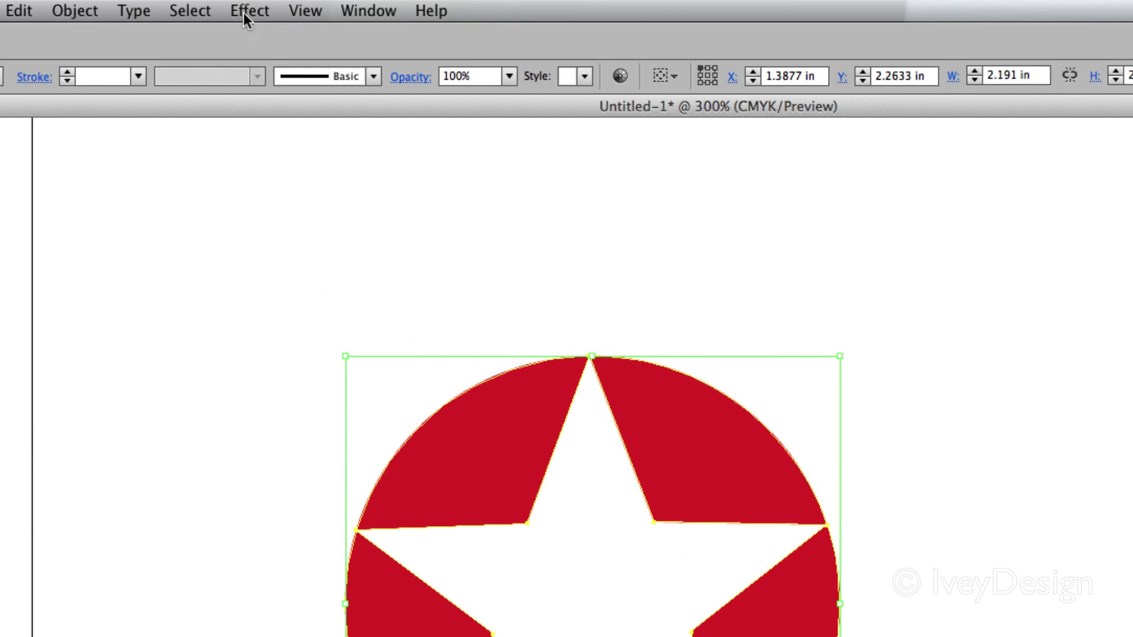
Bring up the Effect > Stylize submenu showing Drop Shadow.
{"action": "left_click", "coordinate": [246, 7]}
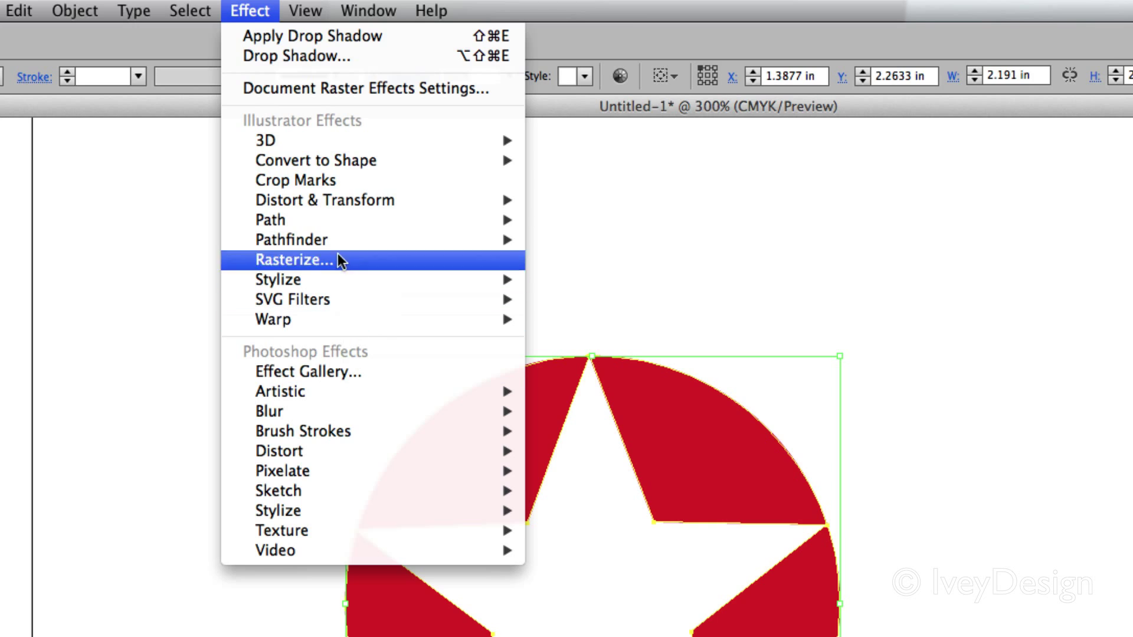
{"action": "mouse_move", "coordinate": [318, 146]}
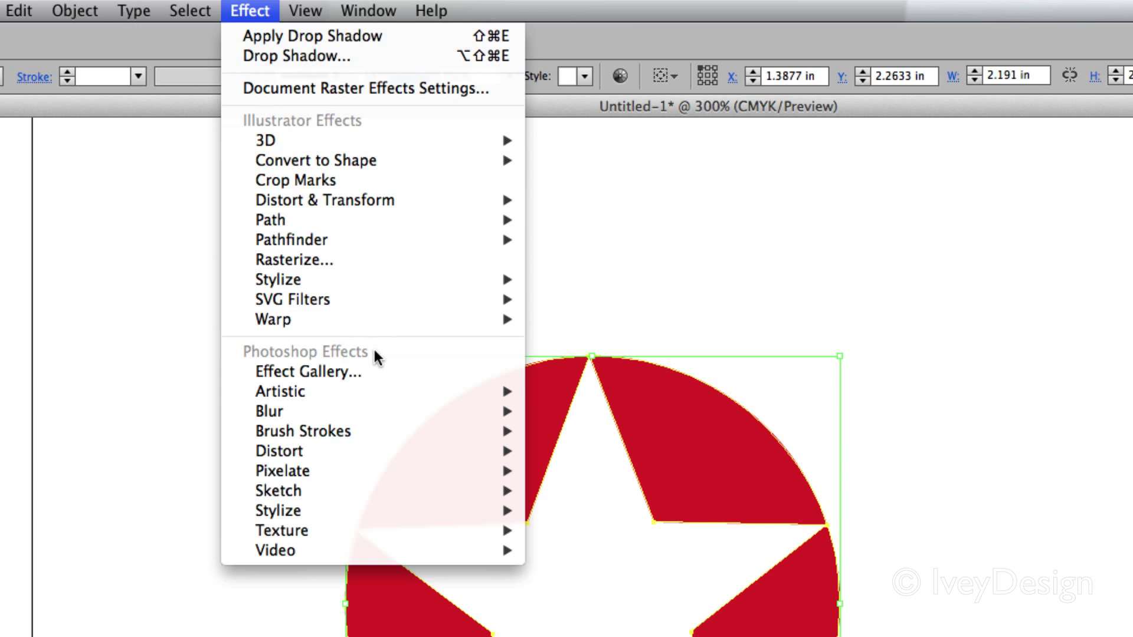
{"action": "mouse_move", "coordinate": [373, 406]}
{"action": "mouse_move", "coordinate": [386, 295]}
{"action": "mouse_move", "coordinate": [365, 195]}
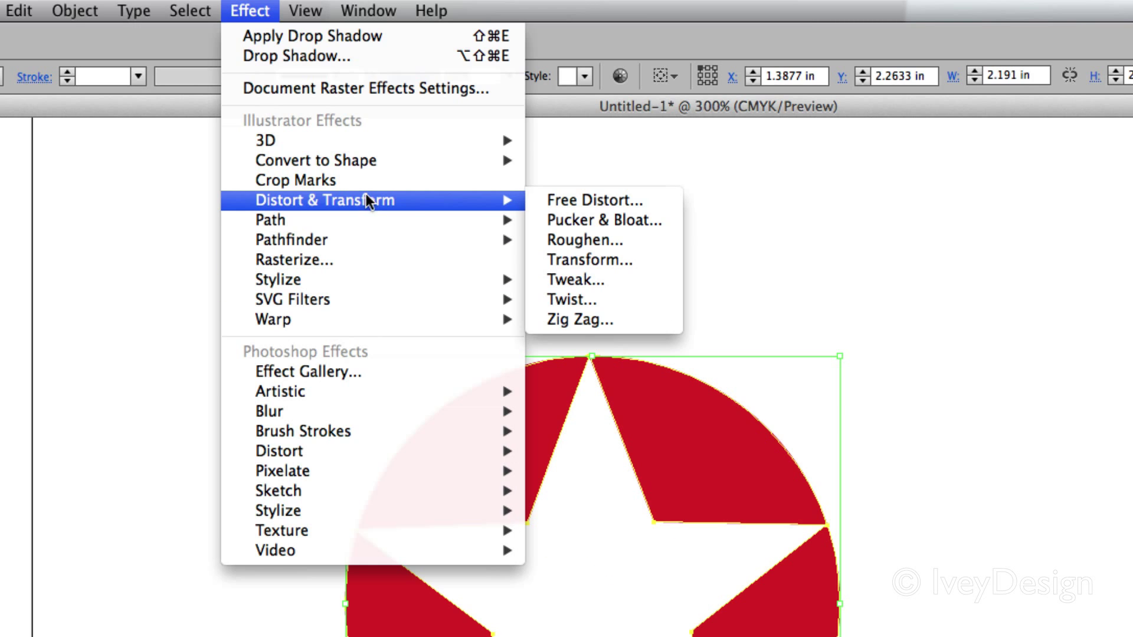
{"action": "mouse_move", "coordinate": [270, 143]}
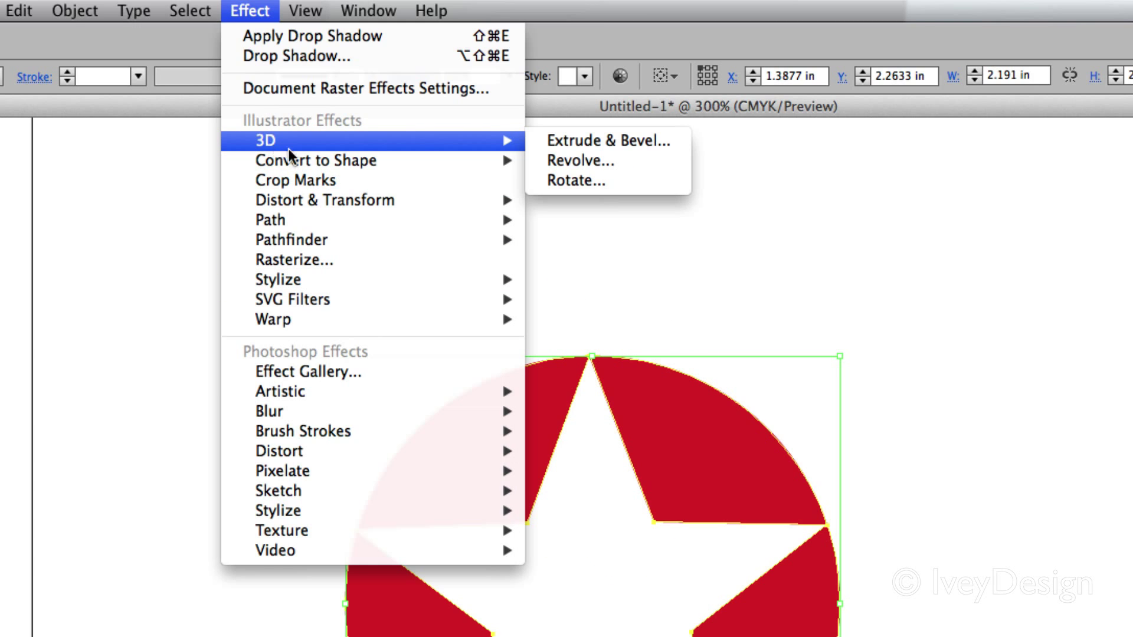
{"action": "mouse_move", "coordinate": [296, 198]}
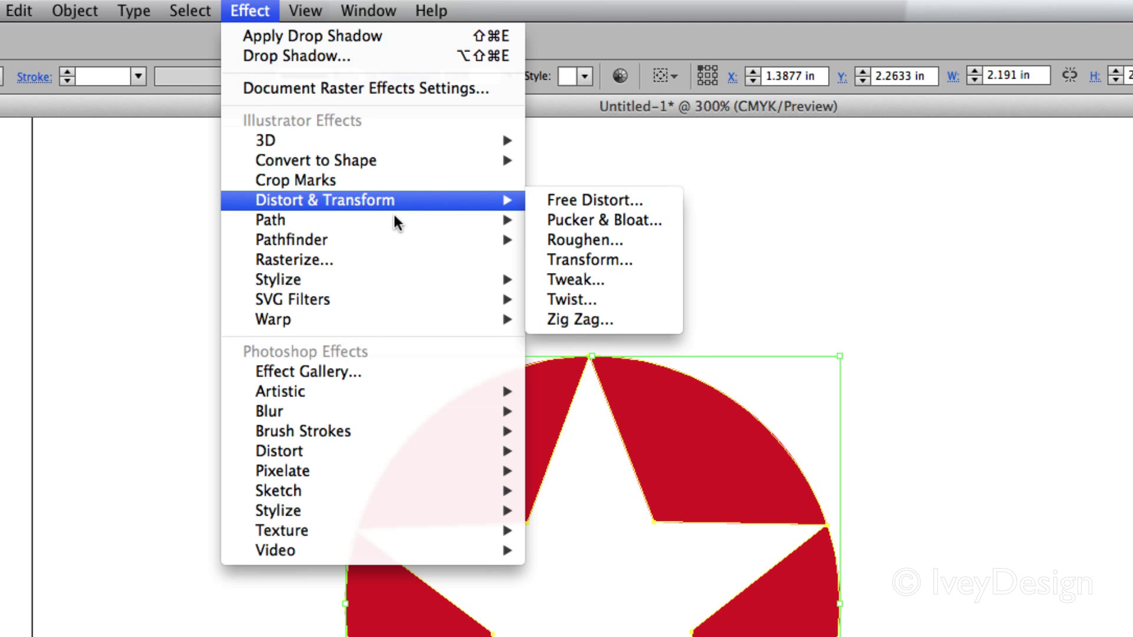
{"action": "mouse_move", "coordinate": [254, 280]}
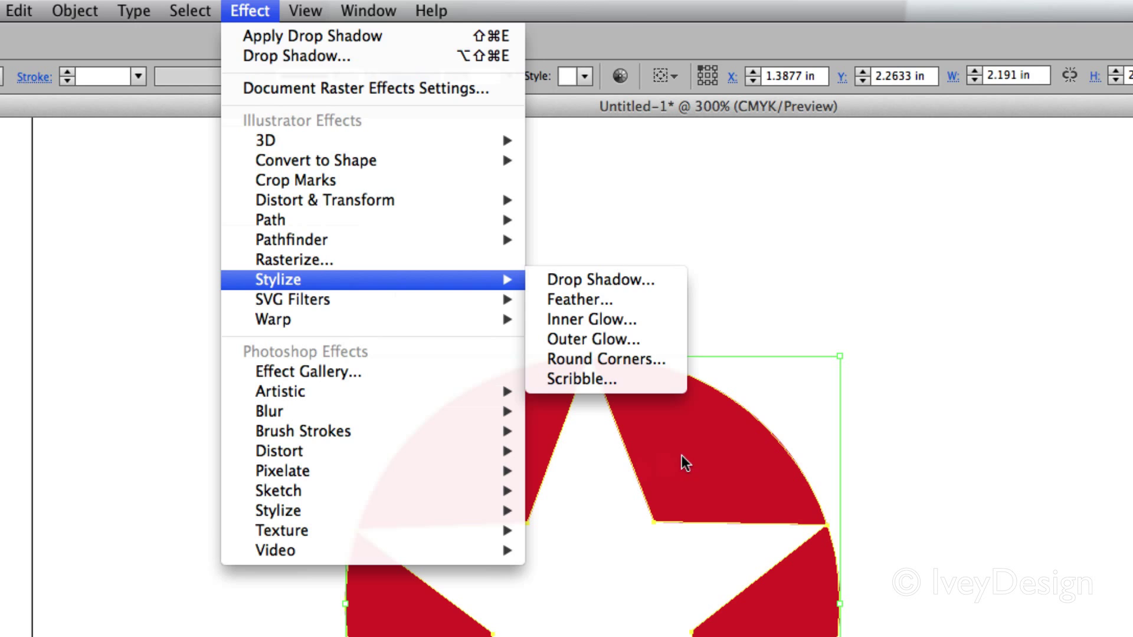
Apply a black drop shadow at 75% opacity, 0.1 in offsets and 0.07 in blur.
{"action": "left_click", "coordinate": [592, 281]}
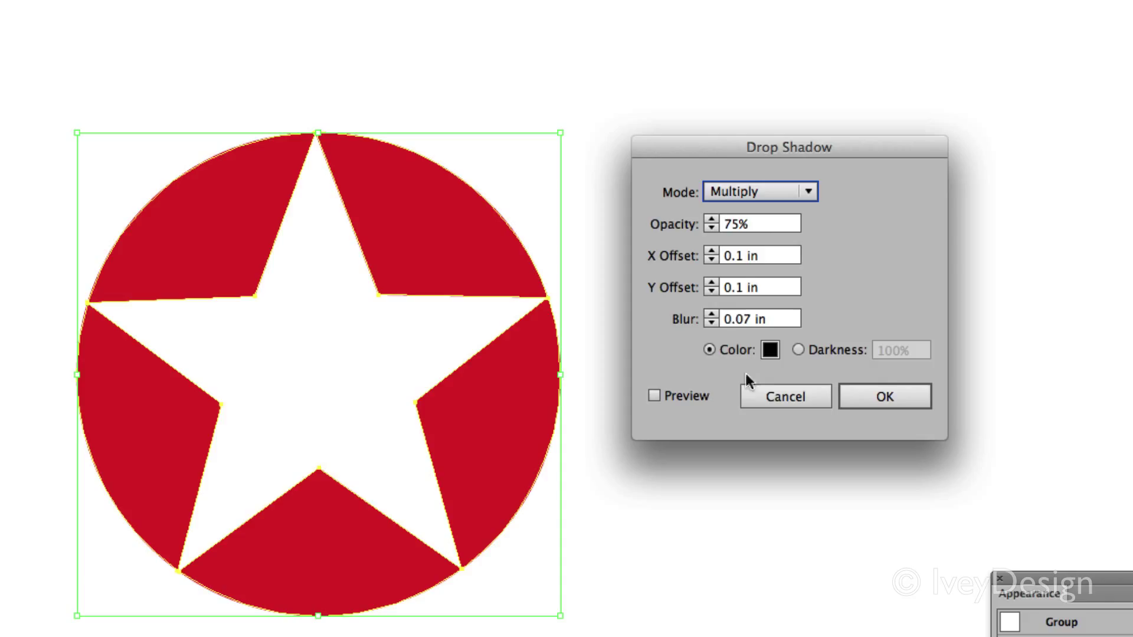
{"action": "left_click", "coordinate": [655, 396]}
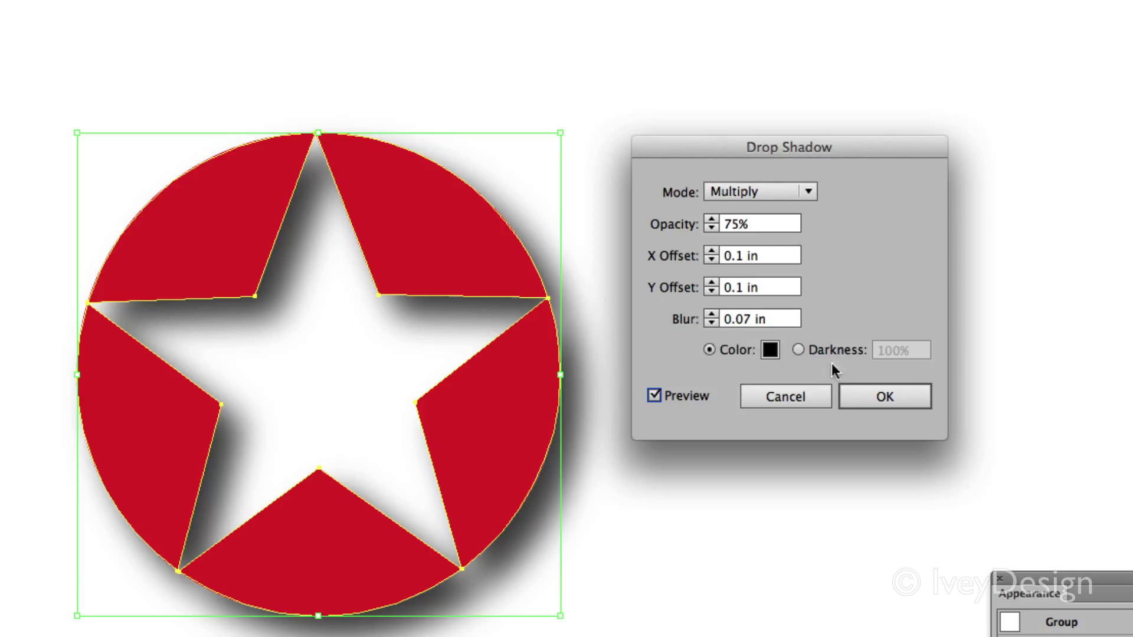
{"action": "left_click", "coordinate": [868, 395]}
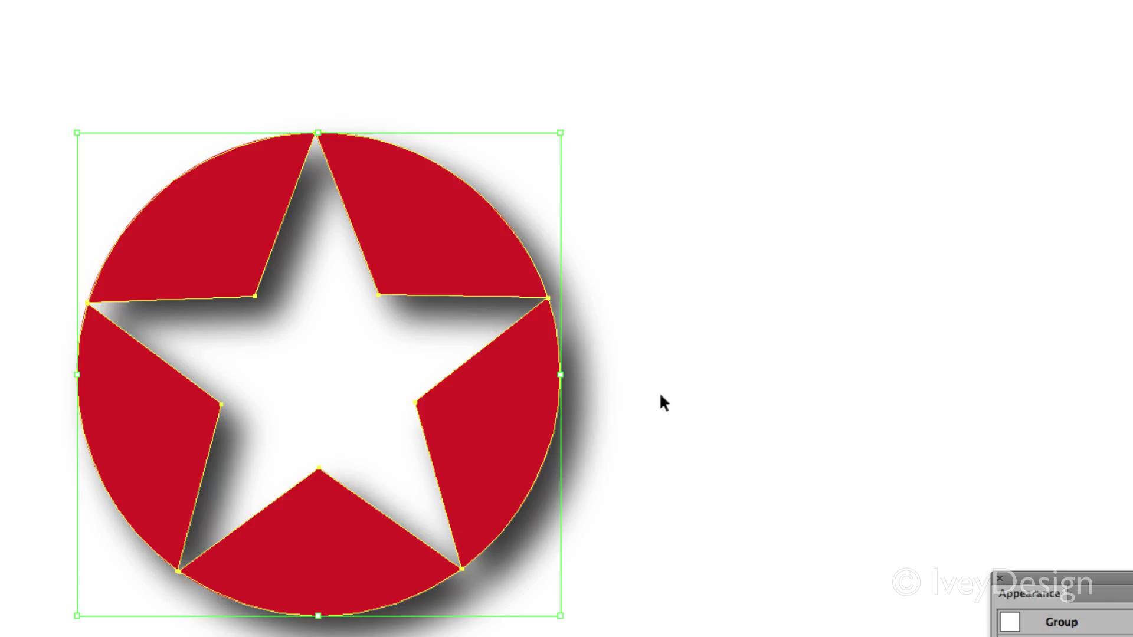
{"action": "left_click", "coordinate": [654, 355]}
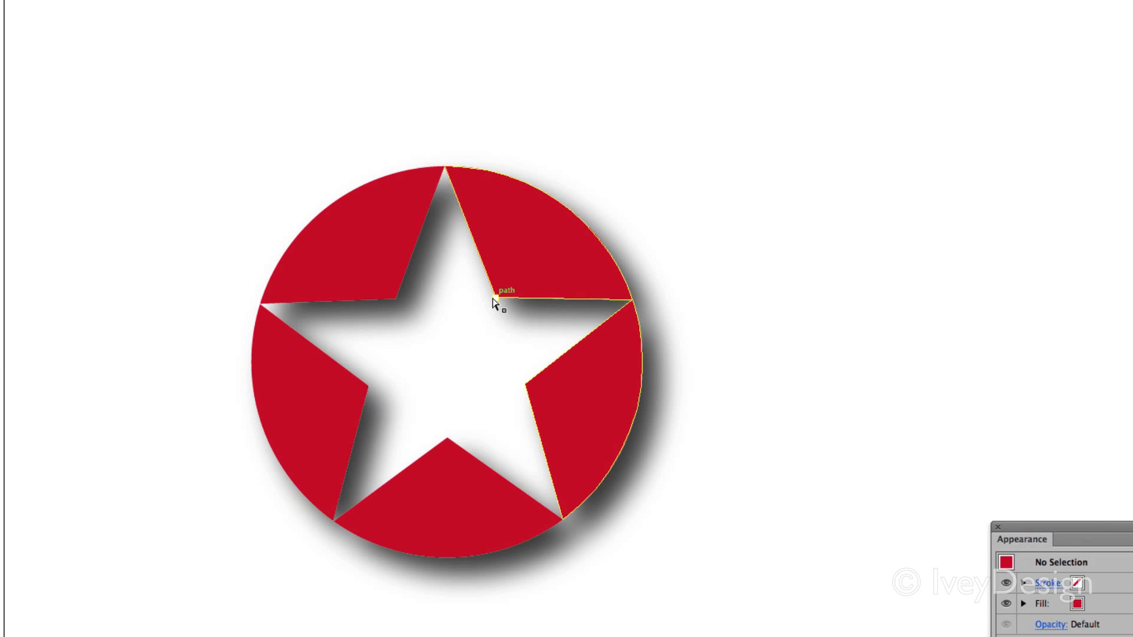
Test-drag an inner star point, undo it, and return to the Selection tool.
{"action": "left_click_drag", "start_coordinate": [494, 297], "coordinate": [445, 365]}
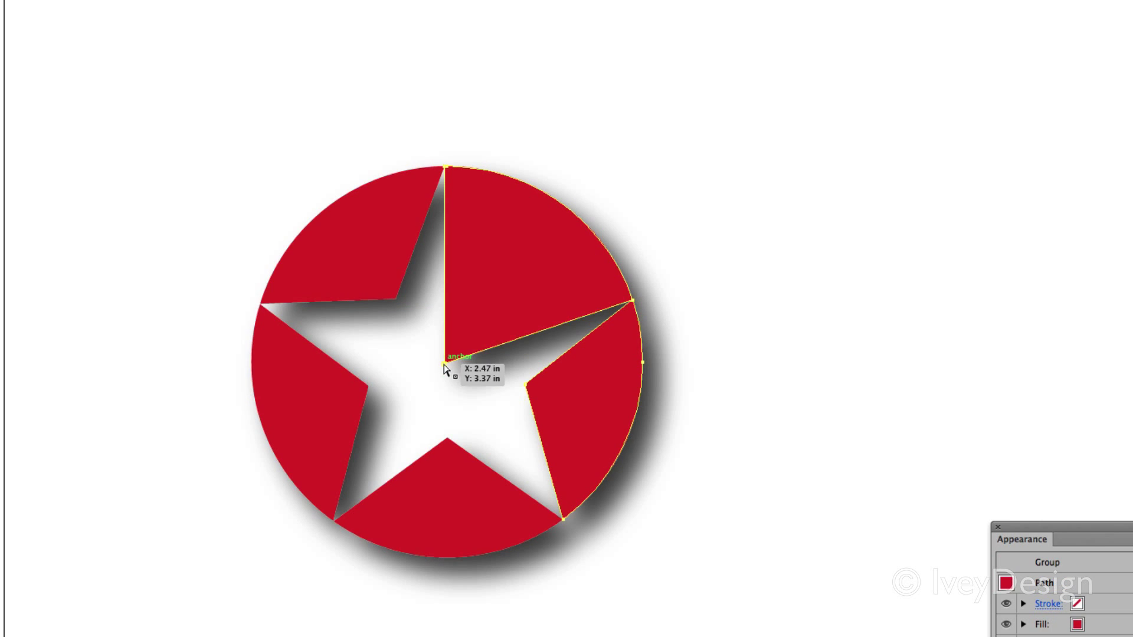
{"action": "key", "text": "ctrl+z"}
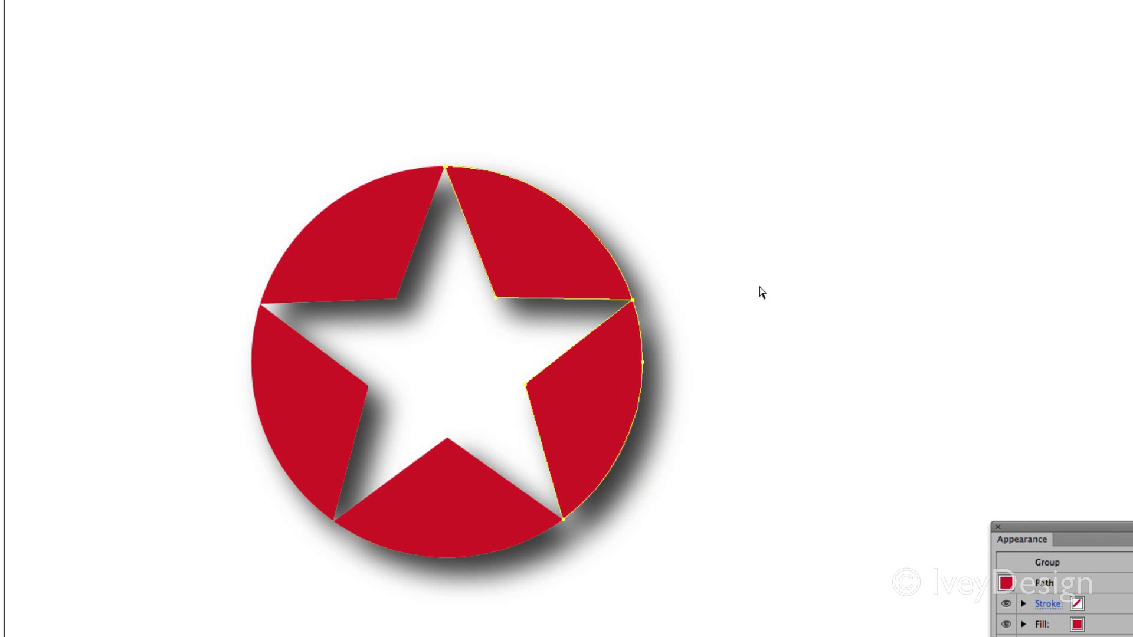
{"action": "left_click", "coordinate": [760, 293]}
{"action": "left_click", "coordinate": [12, 77]}
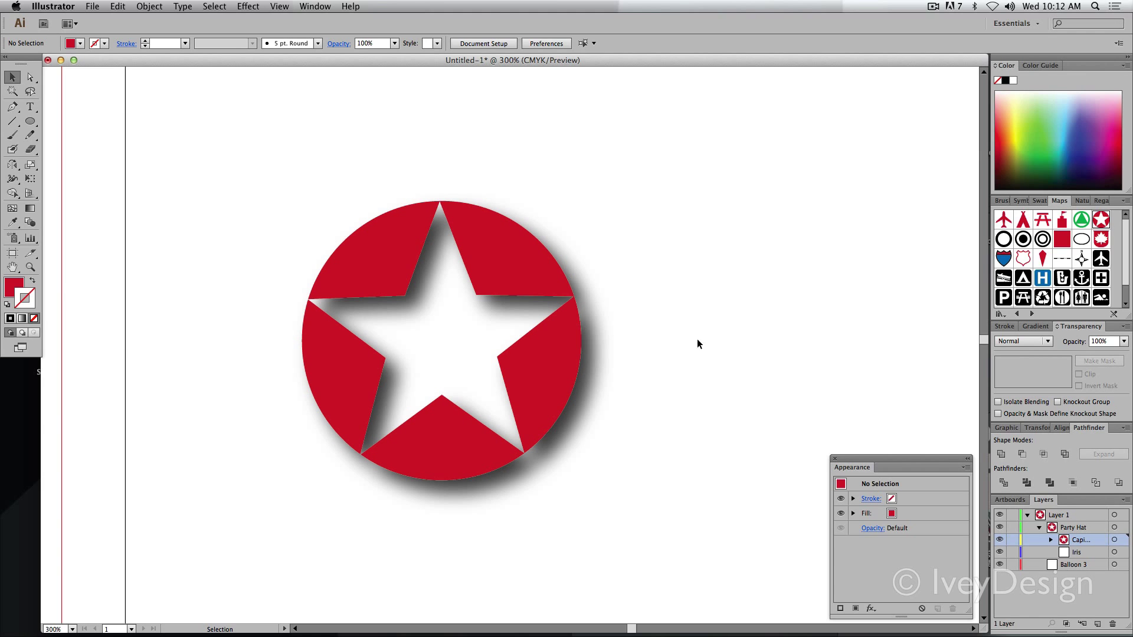
Place the Appearance panel beside the emblem and view the group's Drop Shadow and contents.
{"action": "mouse_move", "coordinate": [846, 465]}
{"action": "left_mouse_down"}
{"action": "mouse_move", "coordinate": [740, 392]}
{"action": "mouse_move", "coordinate": [704, 300]}
{"action": "mouse_move", "coordinate": [672, 258]}
{"action": "mouse_move", "coordinate": [646, 274]}
{"action": "left_mouse_up"}
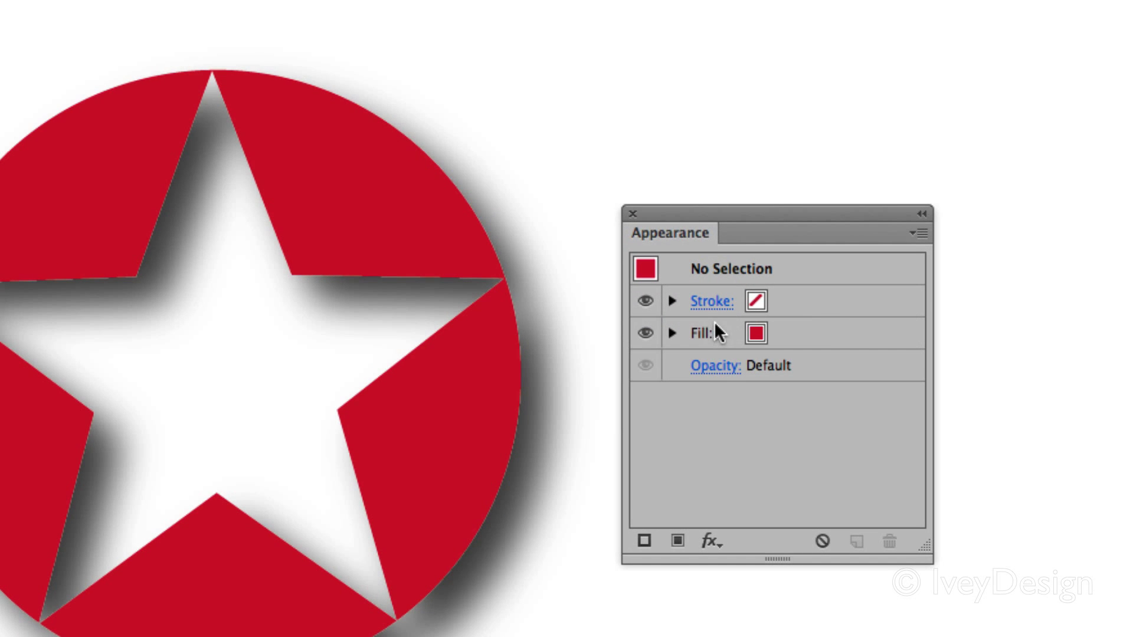
{"action": "left_click", "coordinate": [369, 218]}
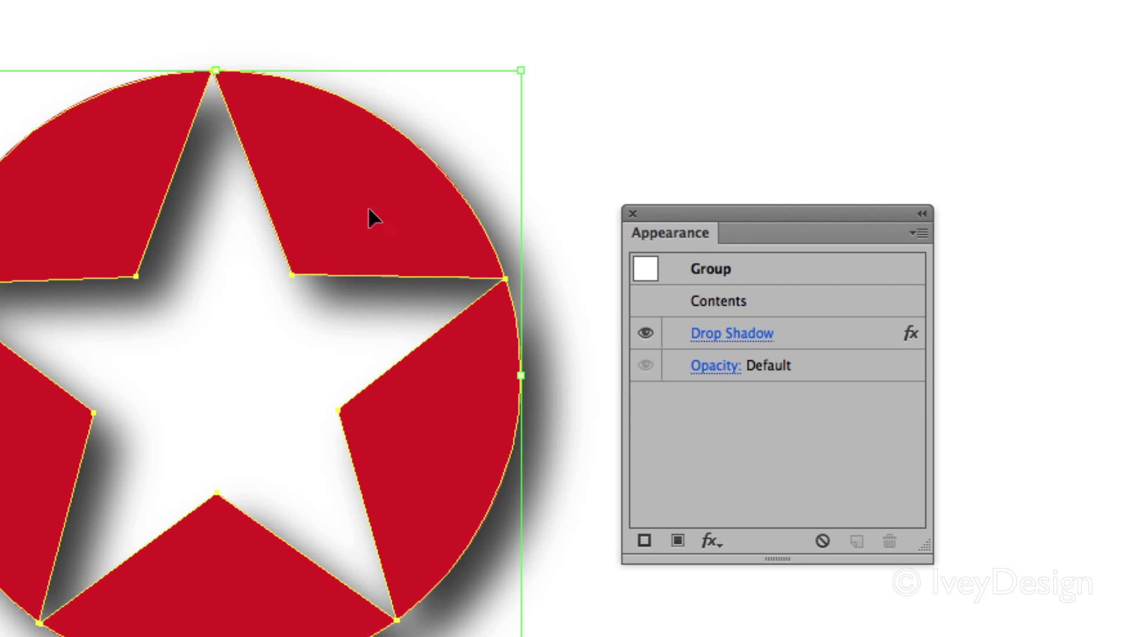
{"action": "double_click", "coordinate": [728, 301]}
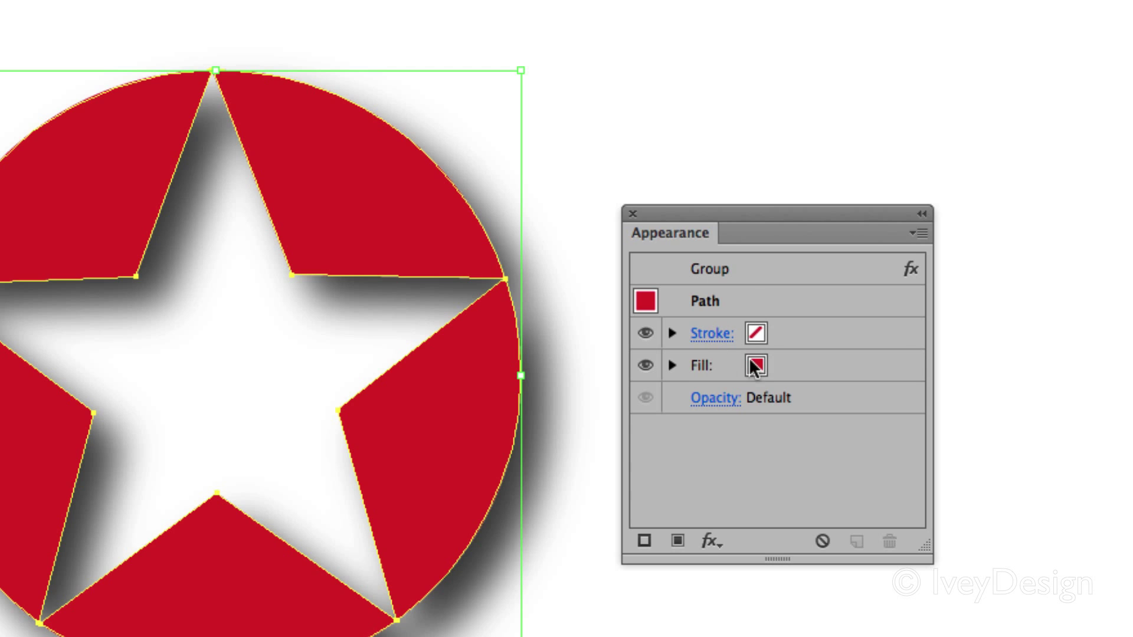
{"action": "left_click", "coordinate": [734, 270]}
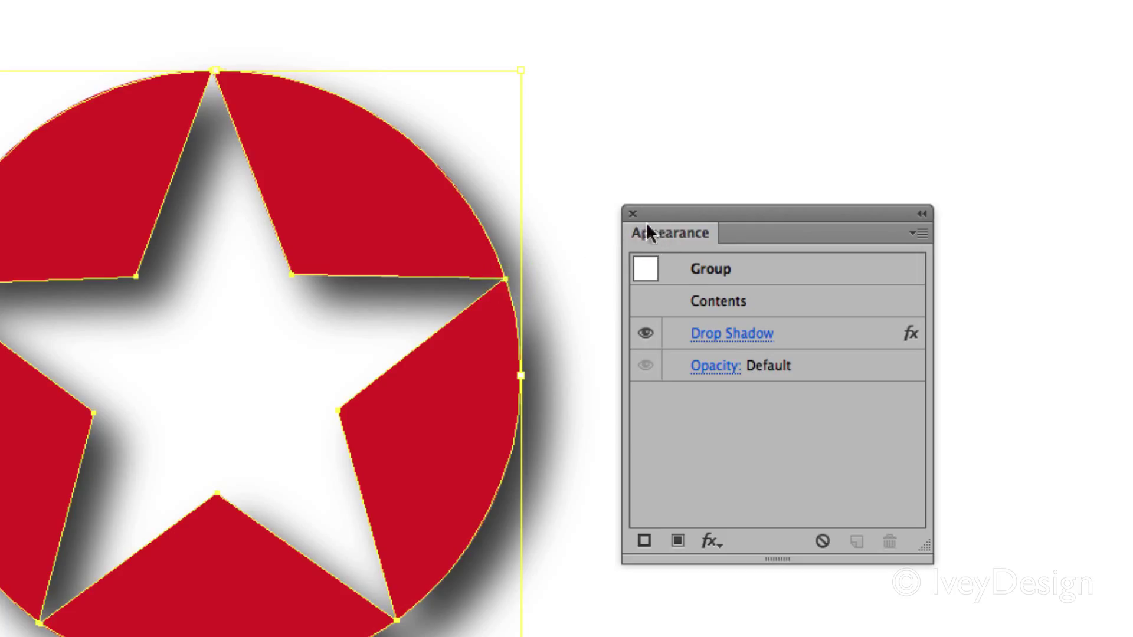
Reopen the drop shadow settings and raise opacity to 78%, keeping Multiply mode.
{"action": "left_click", "coordinate": [716, 333]}
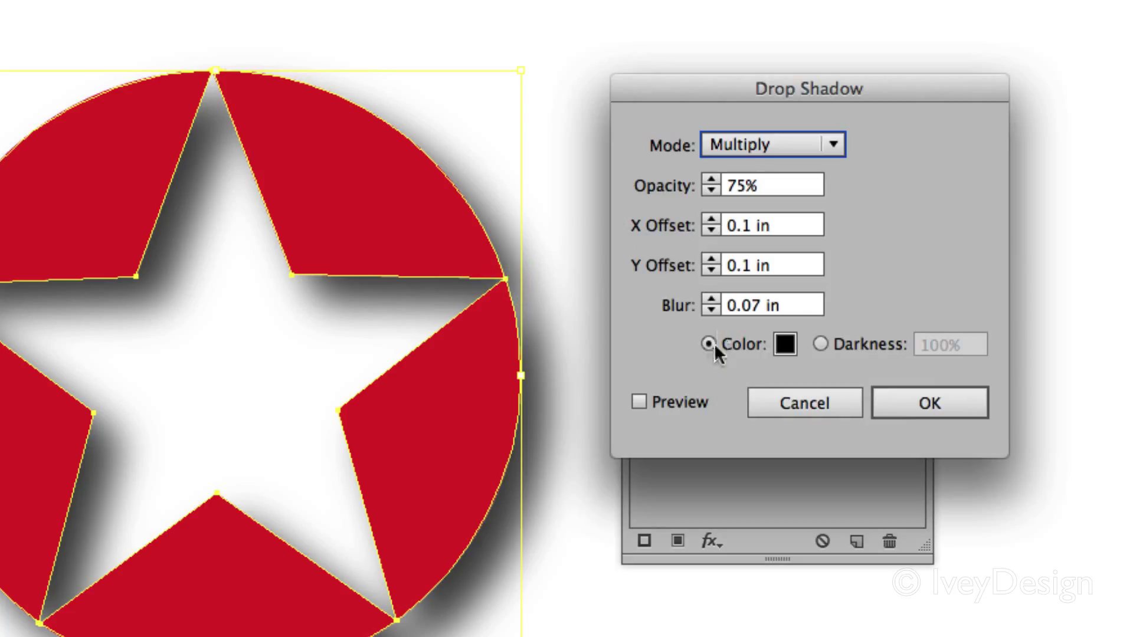
{"action": "left_click", "coordinate": [680, 402]}
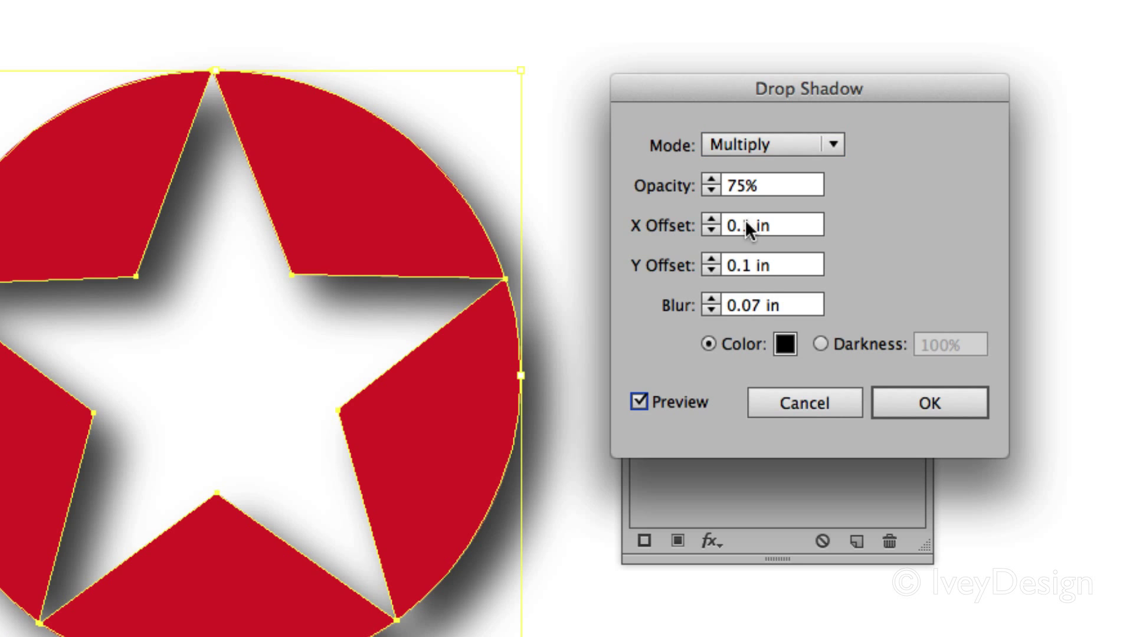
{"action": "left_click", "coordinate": [712, 181]}
{"action": "left_click", "coordinate": [712, 181]}
{"action": "left_click", "coordinate": [711, 180]}
{"action": "left_click", "coordinate": [755, 144]}
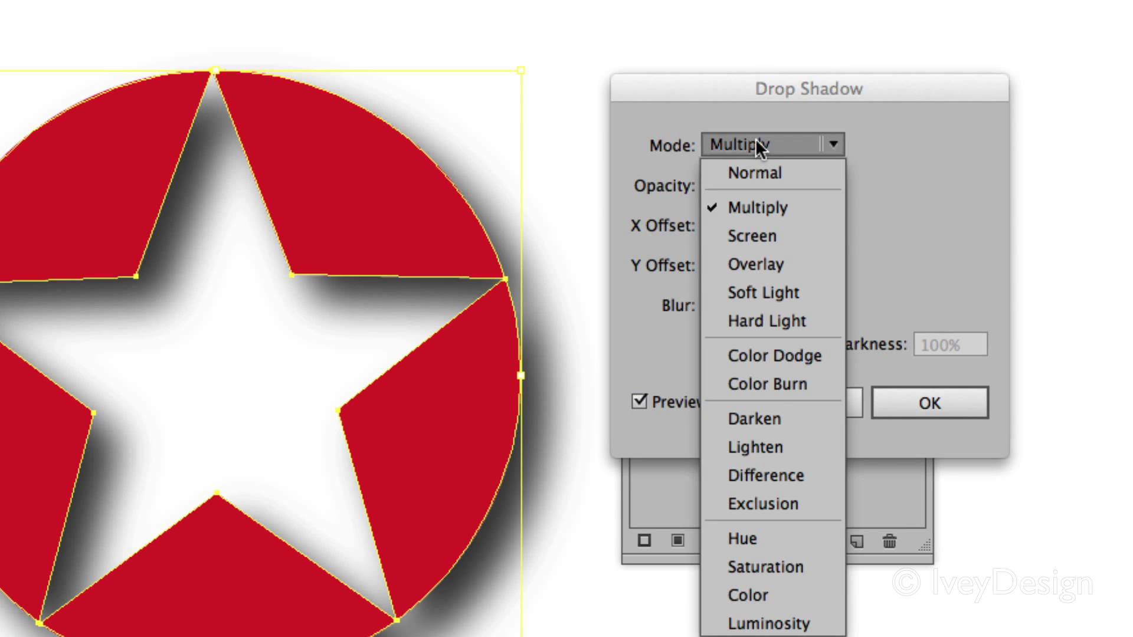
{"action": "left_click", "coordinate": [779, 216]}
Change the drop shadow colour to a bright red and apply it.
{"action": "left_click", "coordinate": [785, 345]}
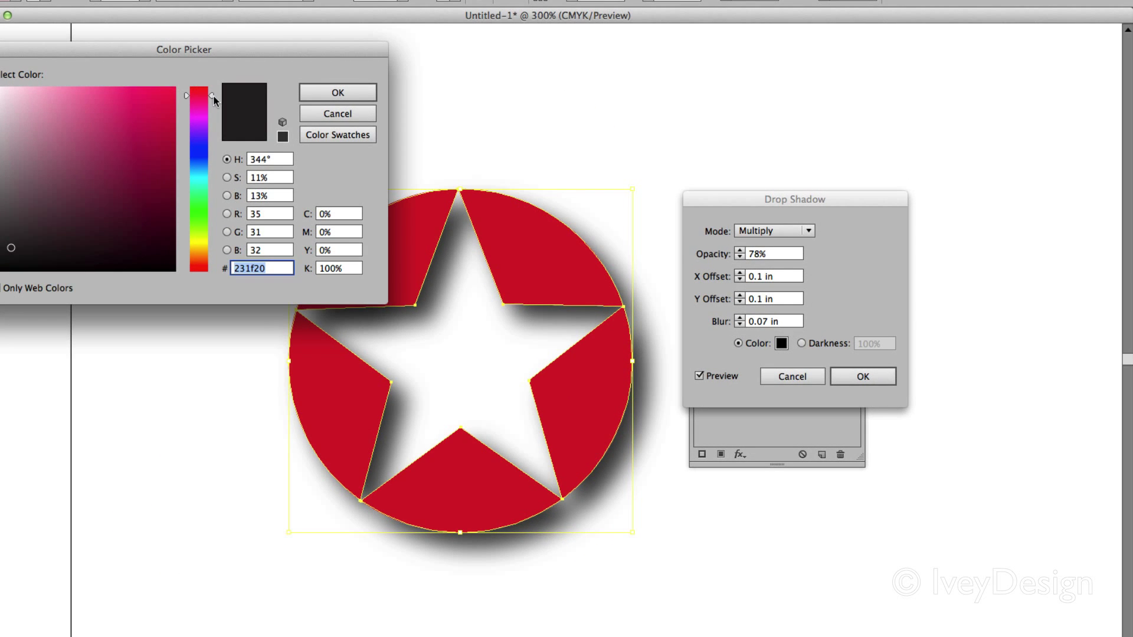
{"action": "left_click_drag", "start_coordinate": [212, 94], "coordinate": [203, 83]}
{"action": "left_click", "coordinate": [168, 98]}
{"action": "left_click", "coordinate": [337, 94]}
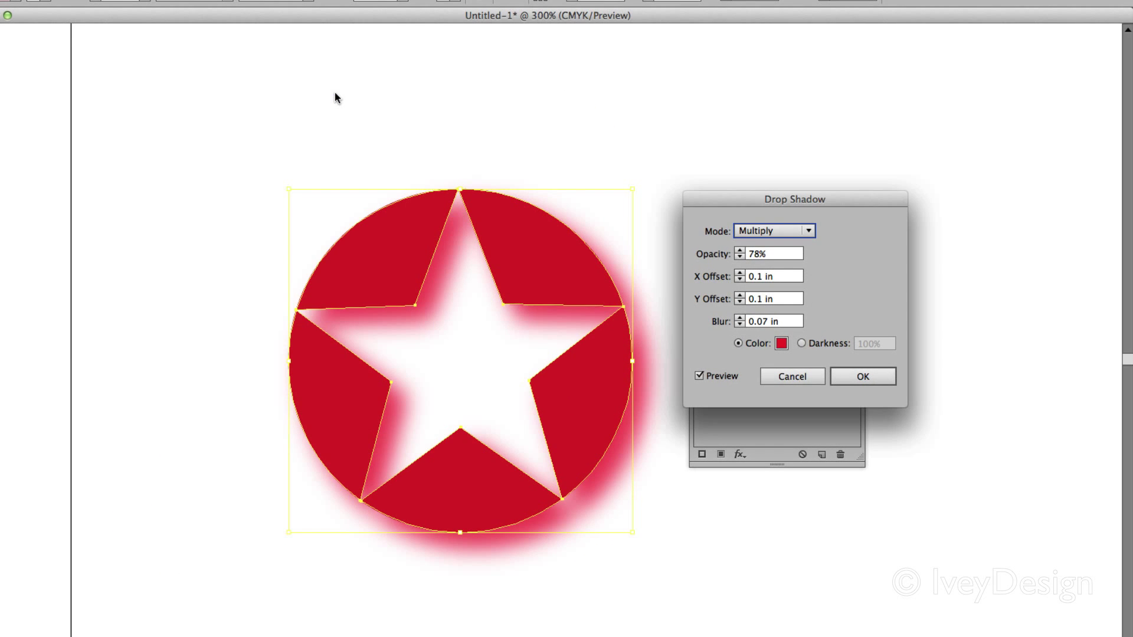
{"action": "left_click", "coordinate": [862, 375]}
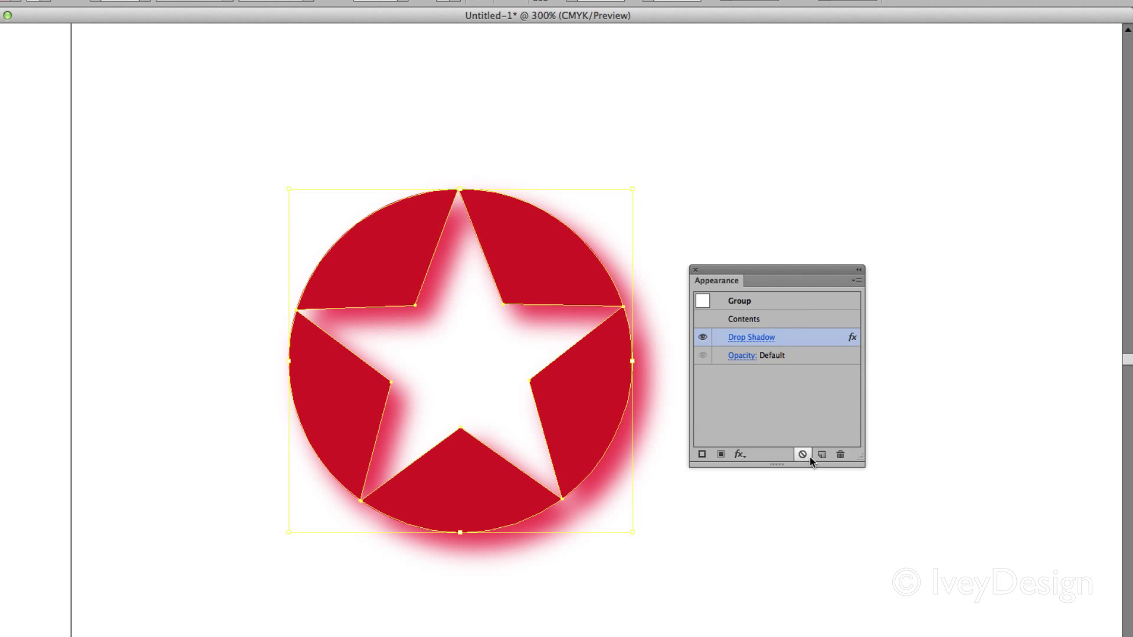
Reselect the emblem group and choose Drop Shadow from the Effect menu.
{"action": "left_click", "coordinate": [681, 367]}
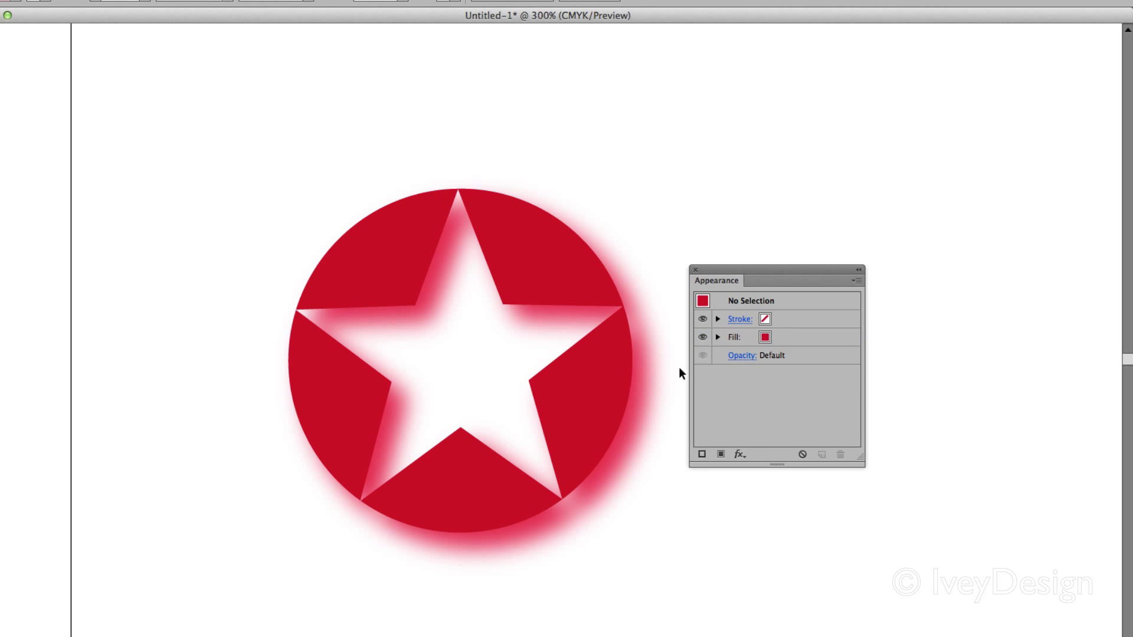
{"action": "left_click", "coordinate": [547, 261]}
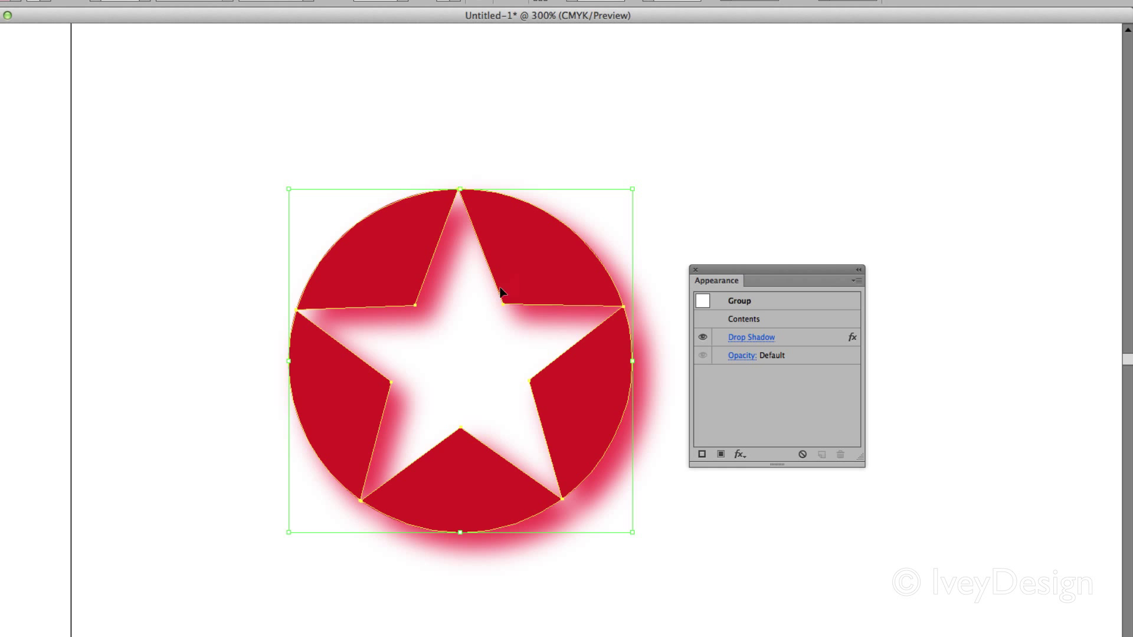
{"action": "left_click", "coordinate": [223, 7]}
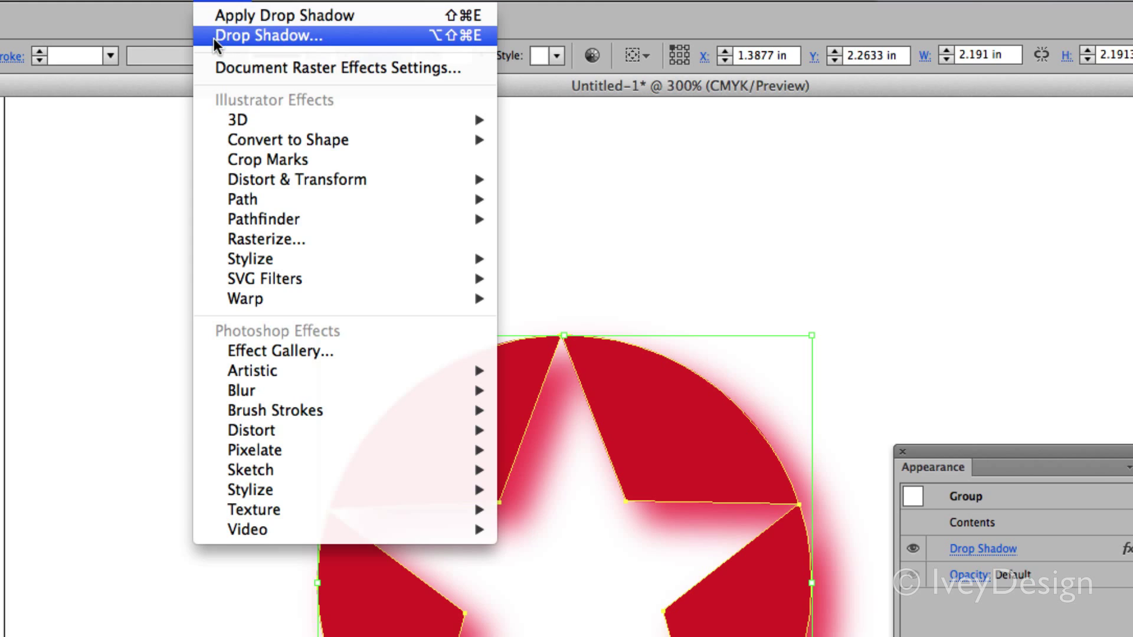
{"action": "left_click", "coordinate": [260, 36]}
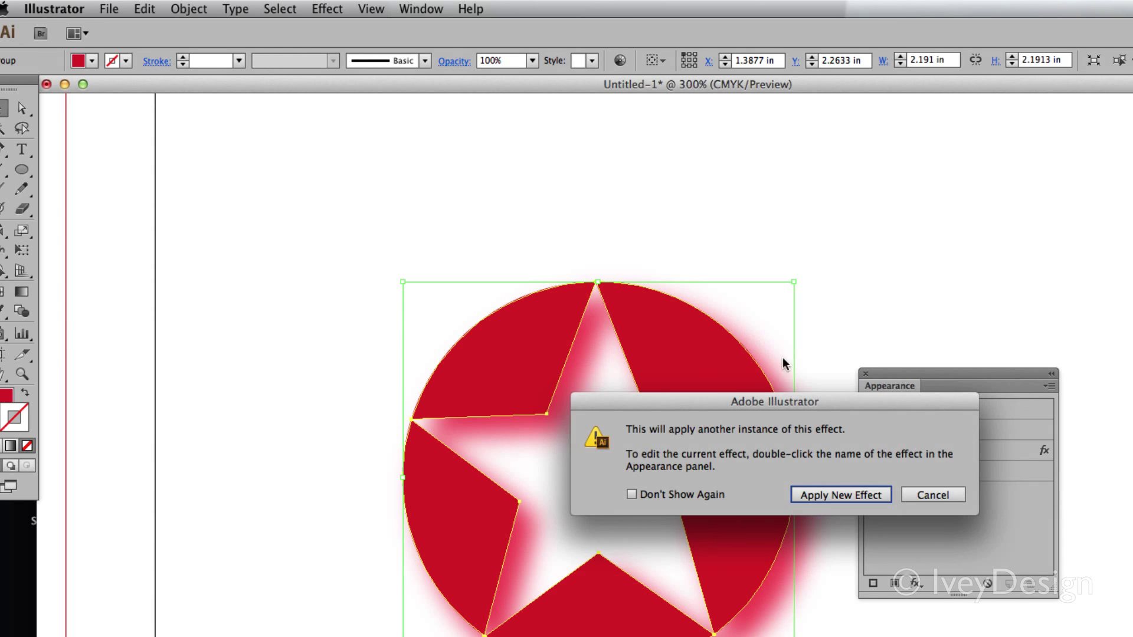
Apply a new default black drop shadow as a second effect.
{"action": "left_click_drag", "start_coordinate": [785, 404], "coordinate": [754, 357]}
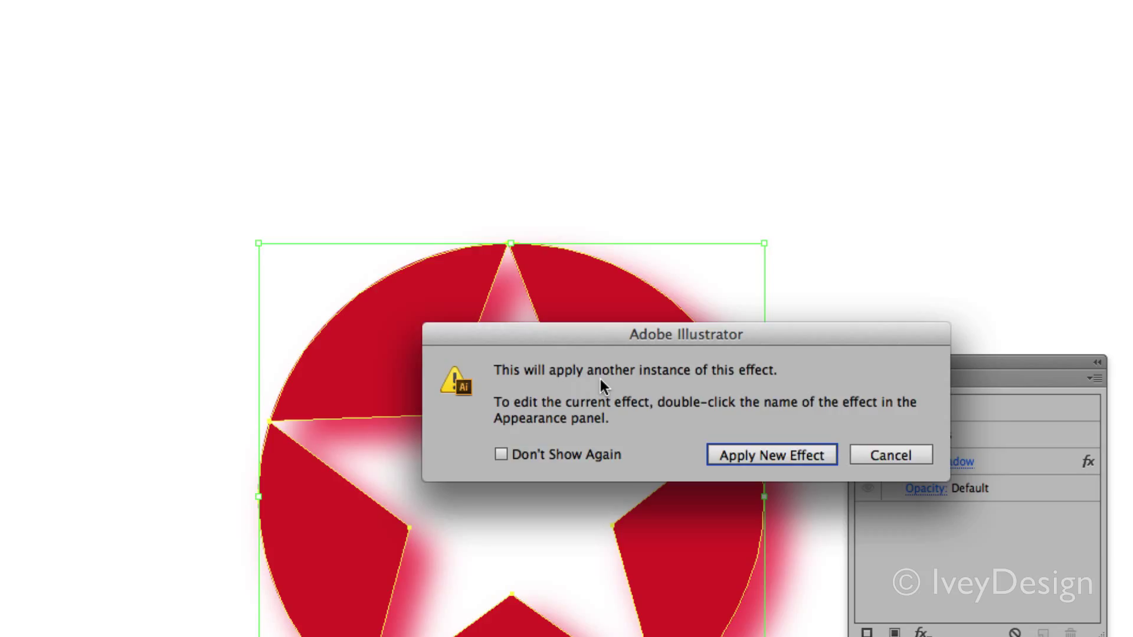
{"action": "left_click_drag", "start_coordinate": [600, 379], "coordinate": [600, 160]}
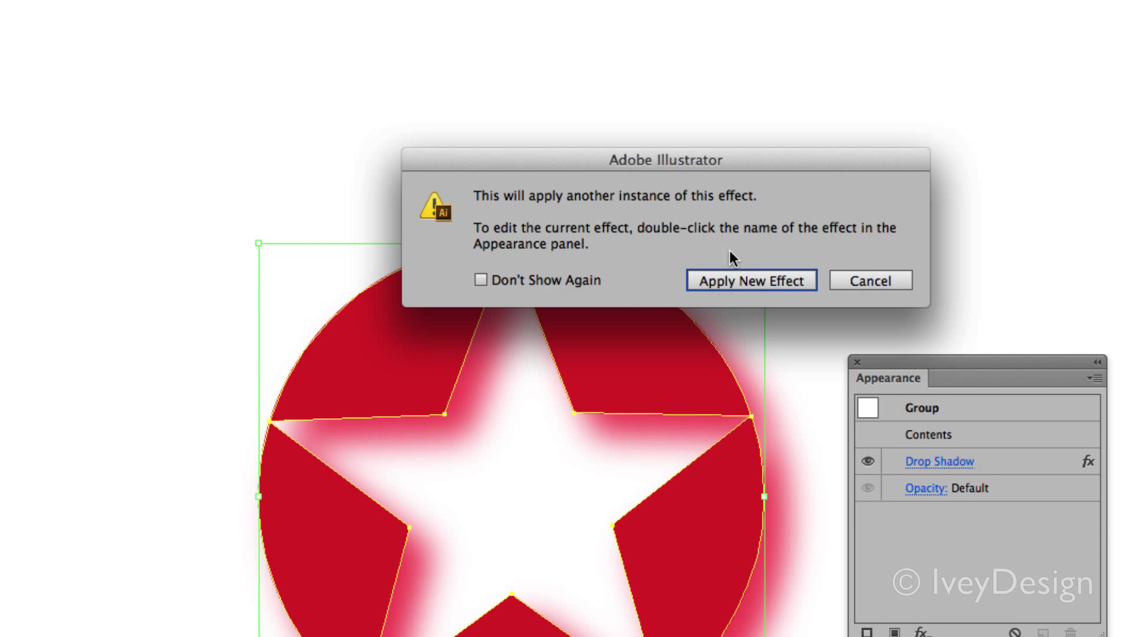
{"action": "left_click", "coordinate": [742, 278]}
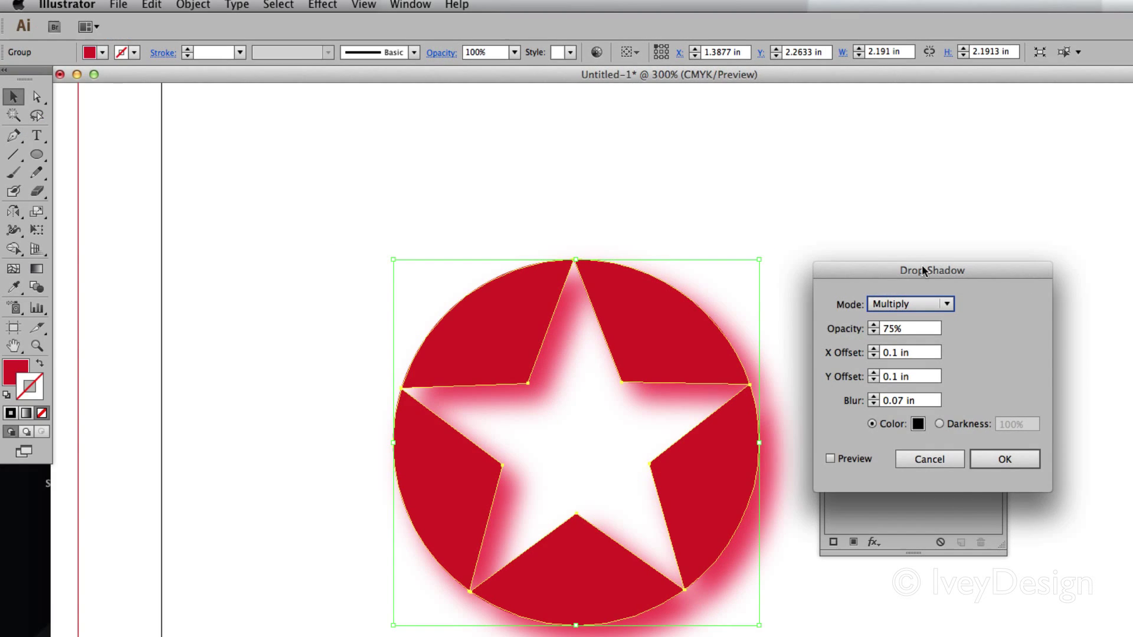
{"action": "left_click_drag", "start_coordinate": [976, 255], "coordinate": [832, 188]}
{"action": "left_click", "coordinate": [721, 410]}
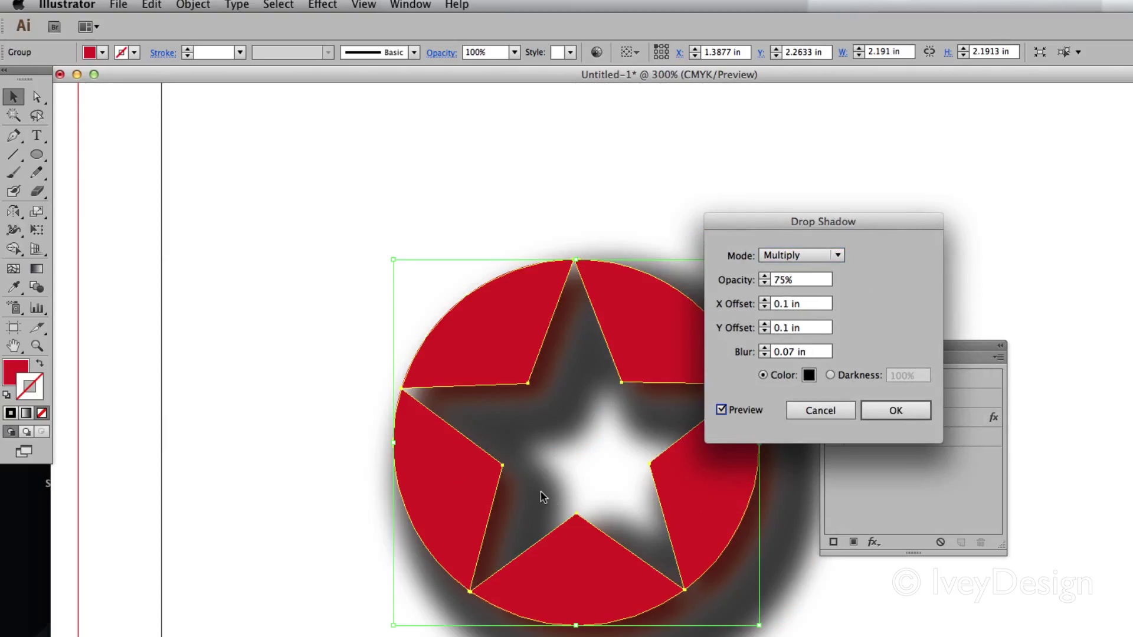
{"action": "left_click", "coordinate": [872, 407]}
Delete the second black drop shadow in the Appearance panel, leaving only the red one.
{"action": "key", "text": "shift+super+e"}
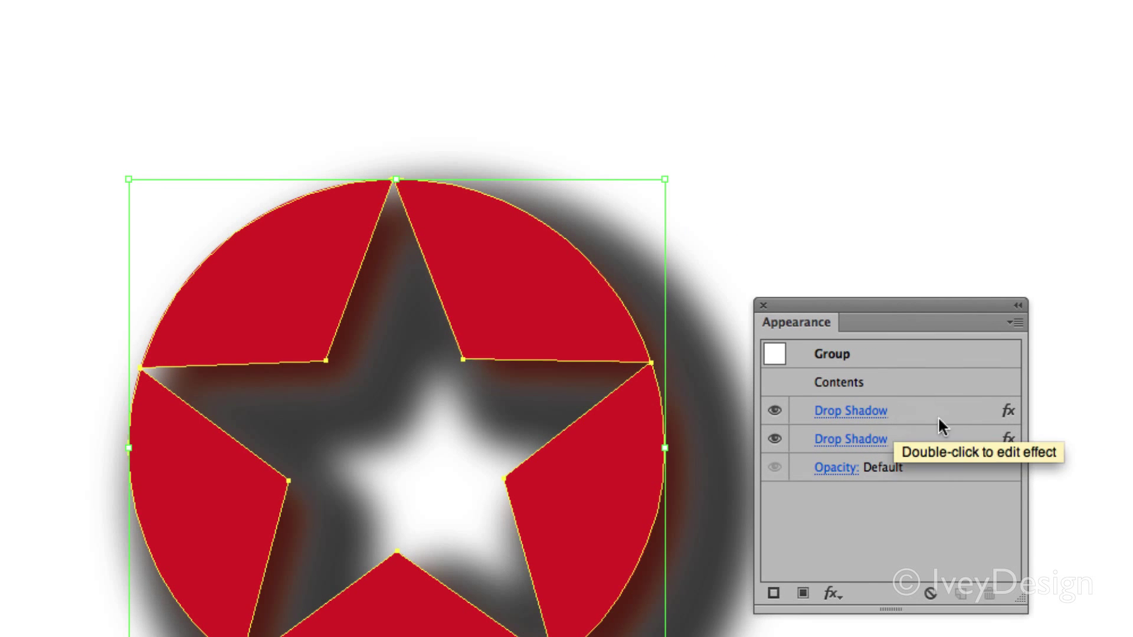
{"action": "left_click_drag", "start_coordinate": [867, 321], "coordinate": [850, 264]}
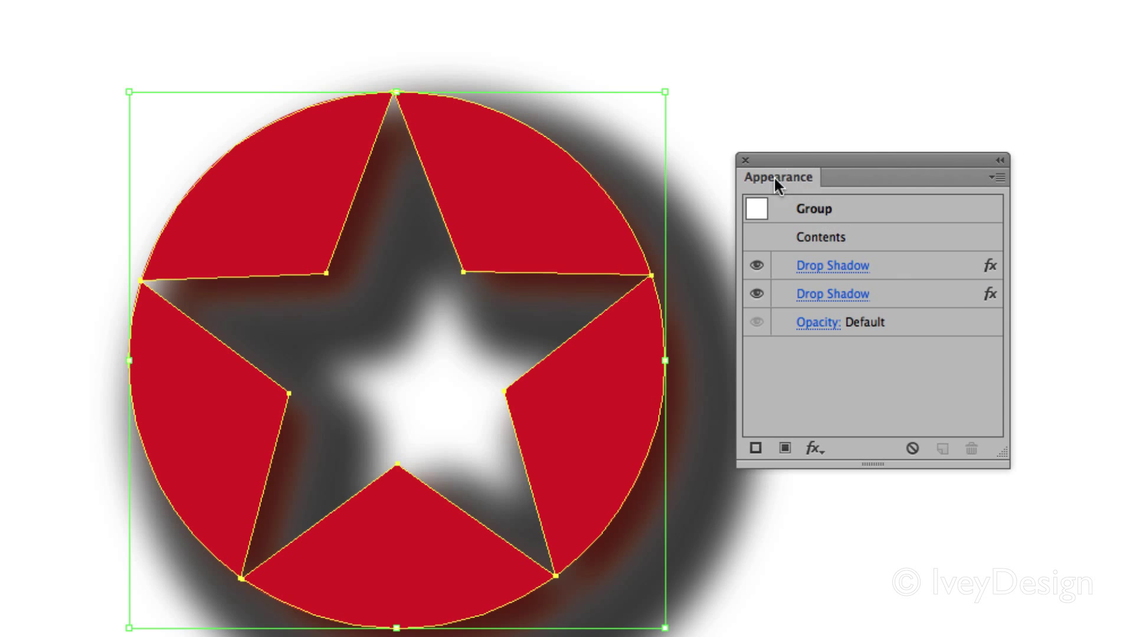
{"action": "left_click", "coordinate": [763, 298]}
{"action": "left_click", "coordinate": [756, 295]}
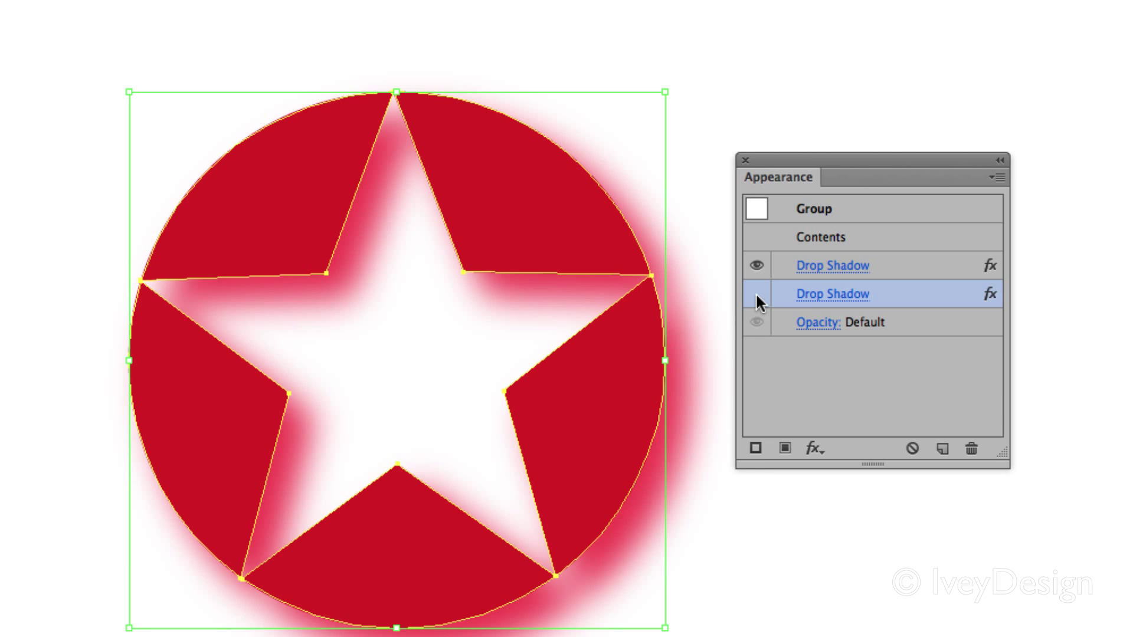
{"action": "left_click", "coordinate": [756, 294]}
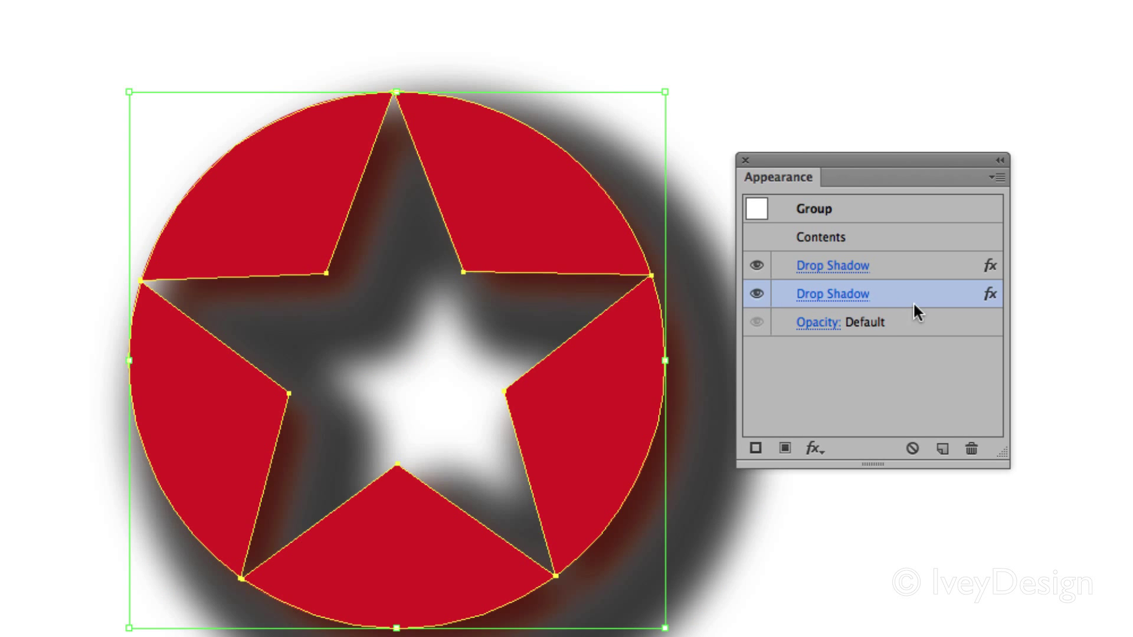
{"action": "left_click", "coordinate": [972, 448]}
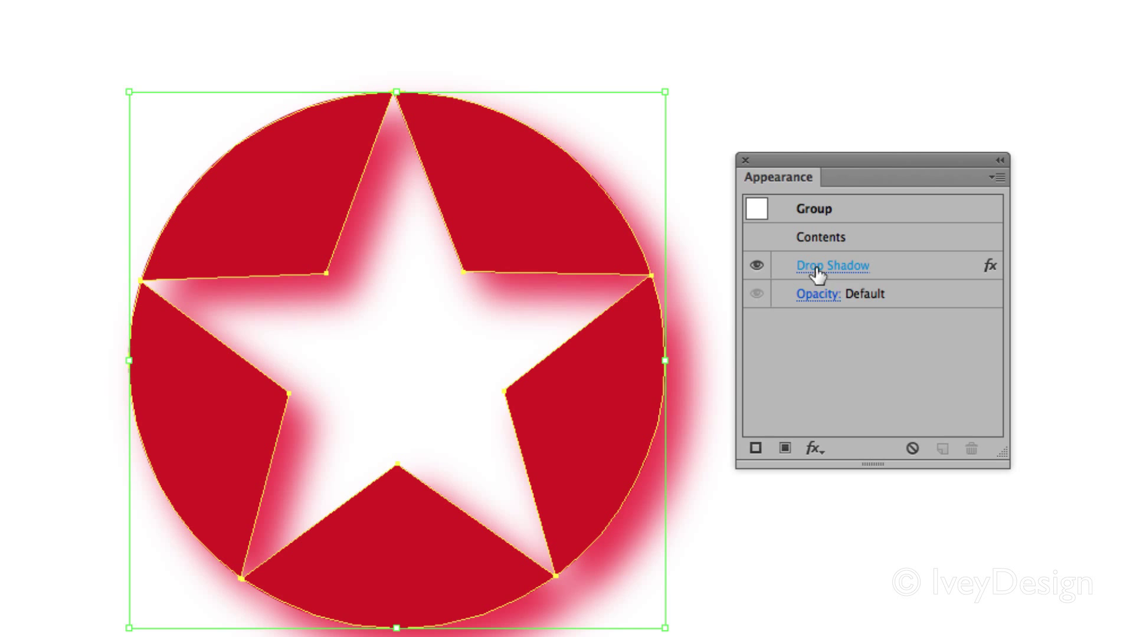
{"action": "left_click", "coordinate": [833, 278]}
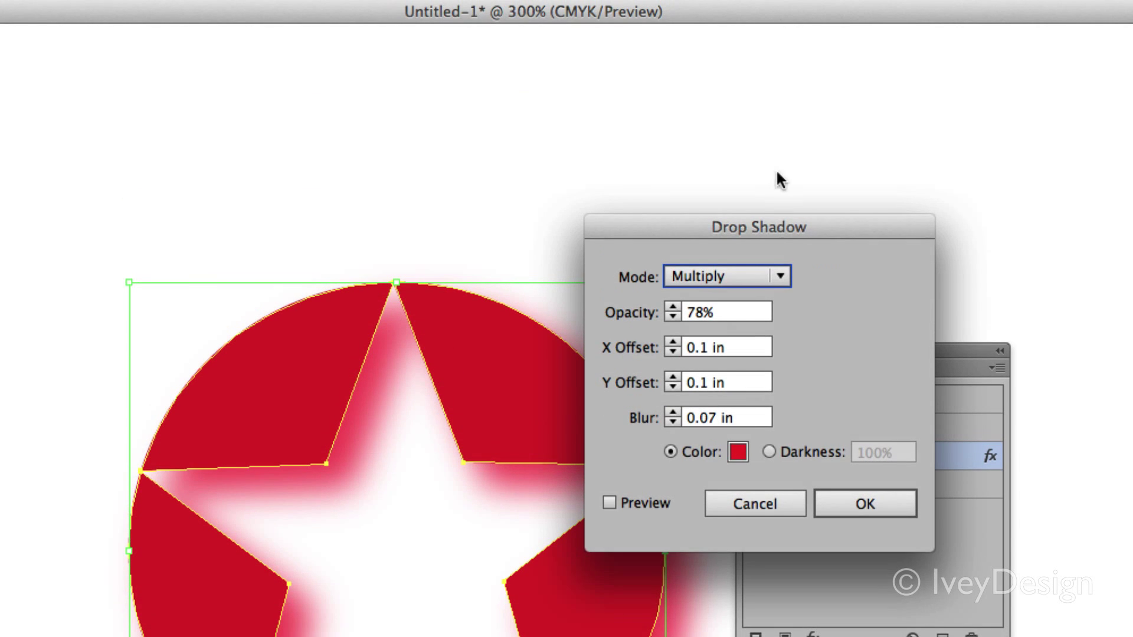
{"action": "left_click_drag", "start_coordinate": [774, 224], "coordinate": [783, 283]}
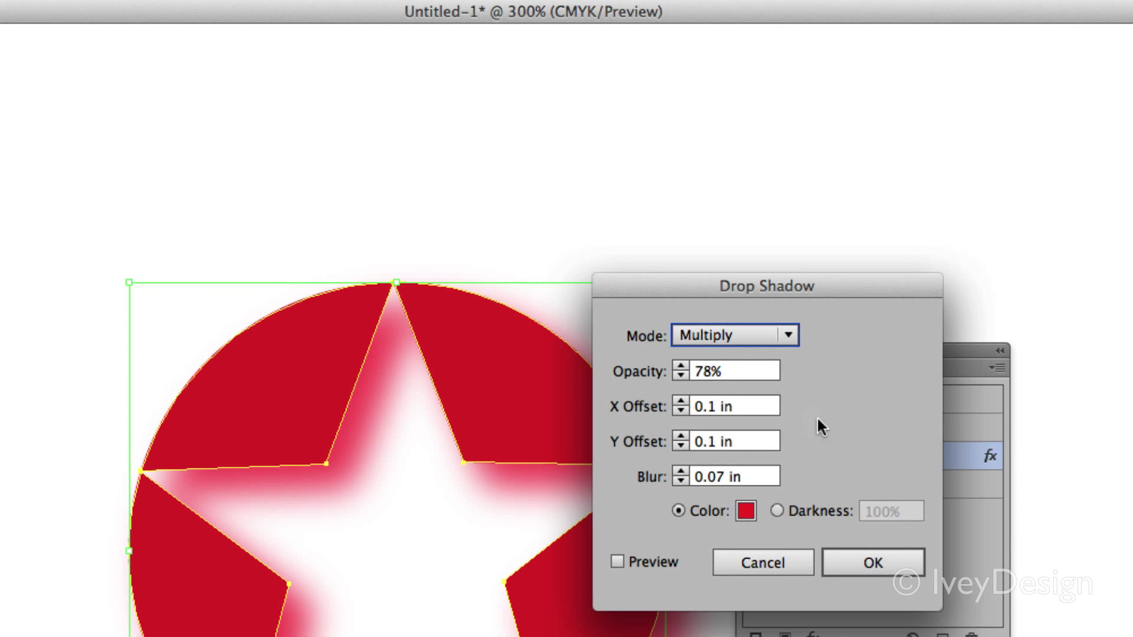